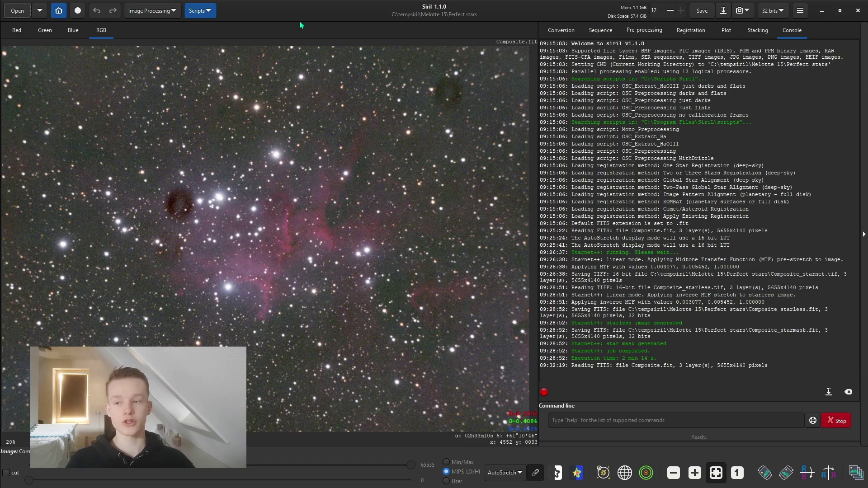
Step: Run Starnet++ Star Removal on the composite with Pre-stretch linear image enabled
click(151, 10)
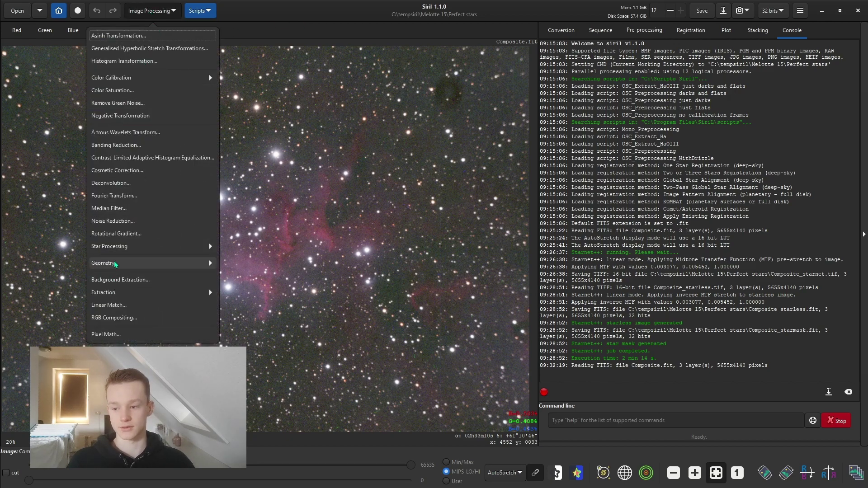
click(114, 245)
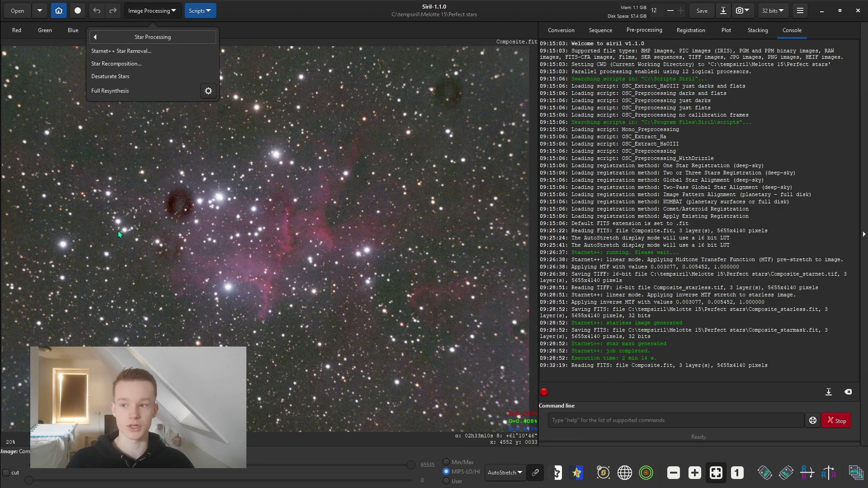
click(150, 52)
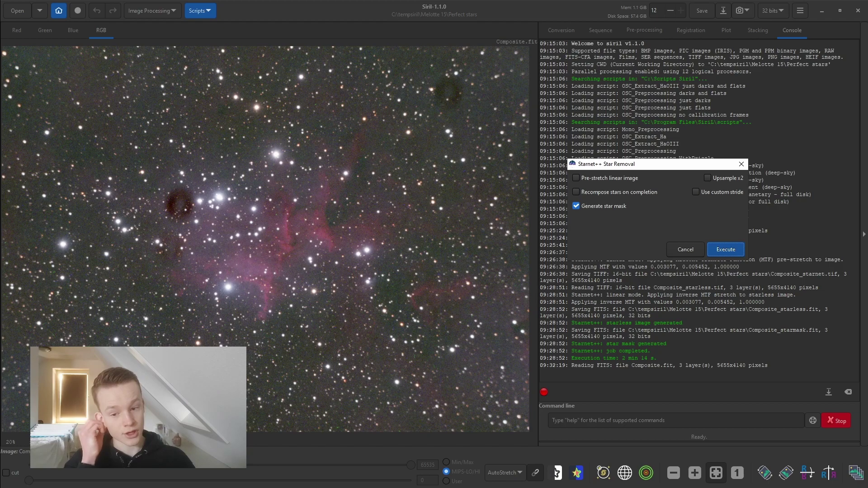
click(505, 473)
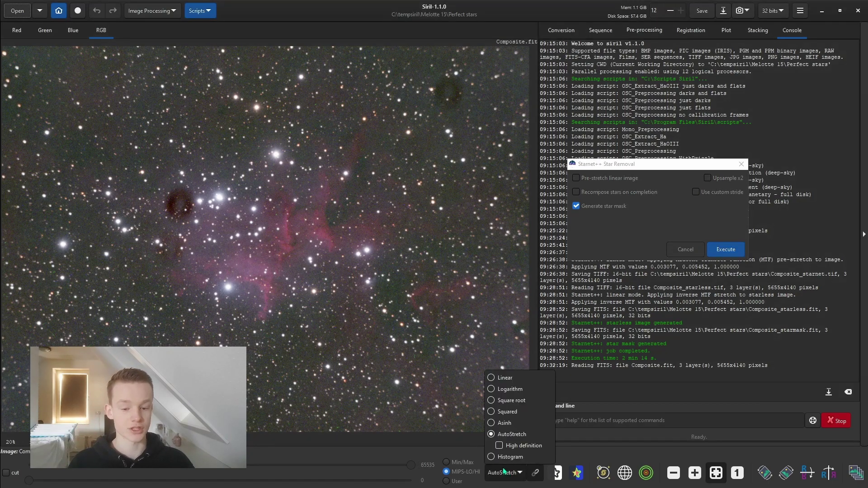
click(506, 378)
click(511, 472)
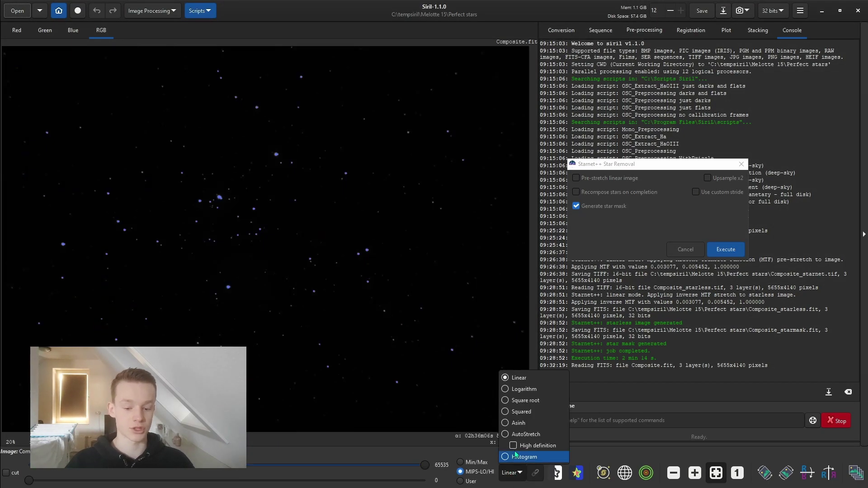
click(524, 434)
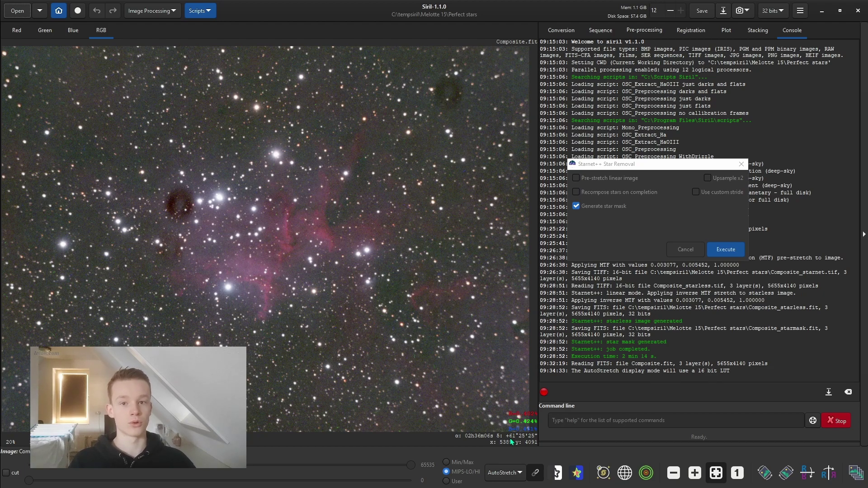
click(594, 180)
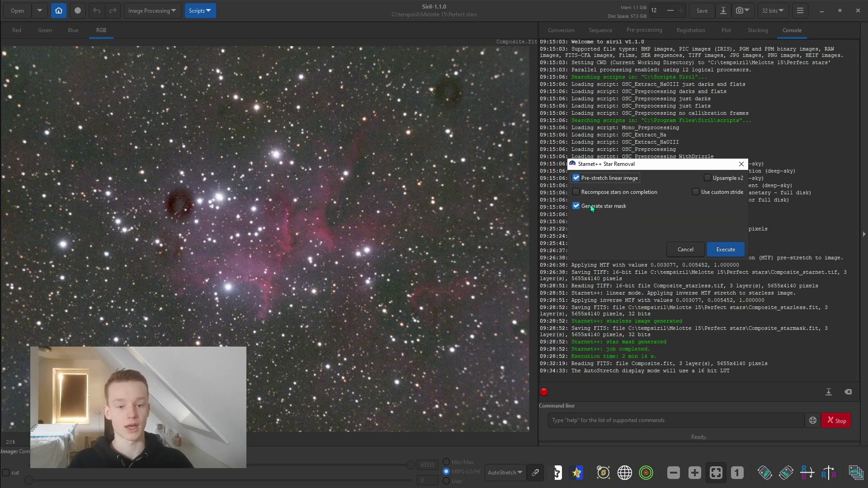
click(732, 252)
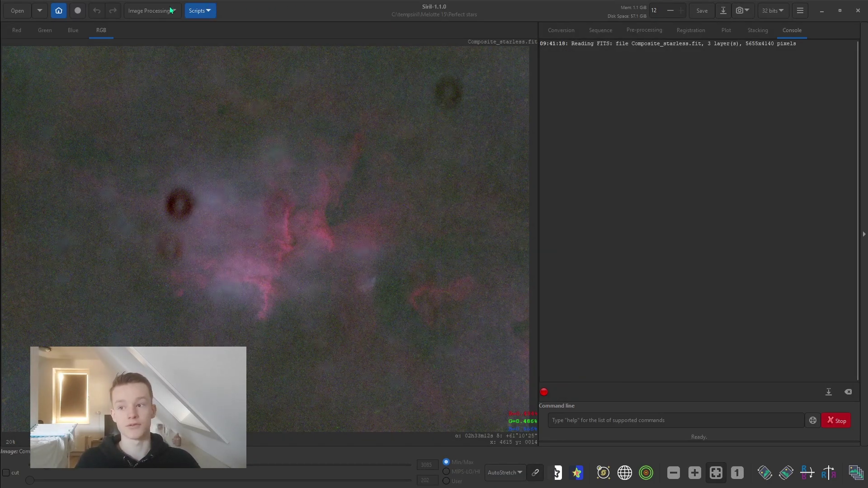
click(153, 10)
click(129, 246)
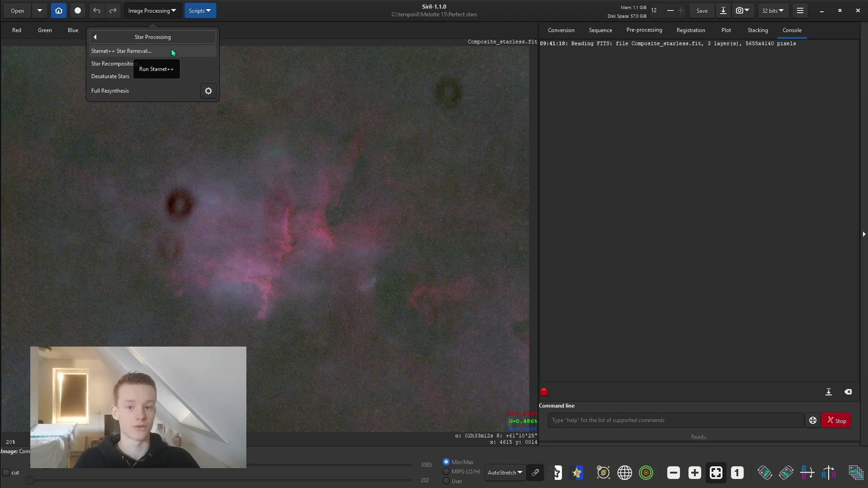
click(339, 64)
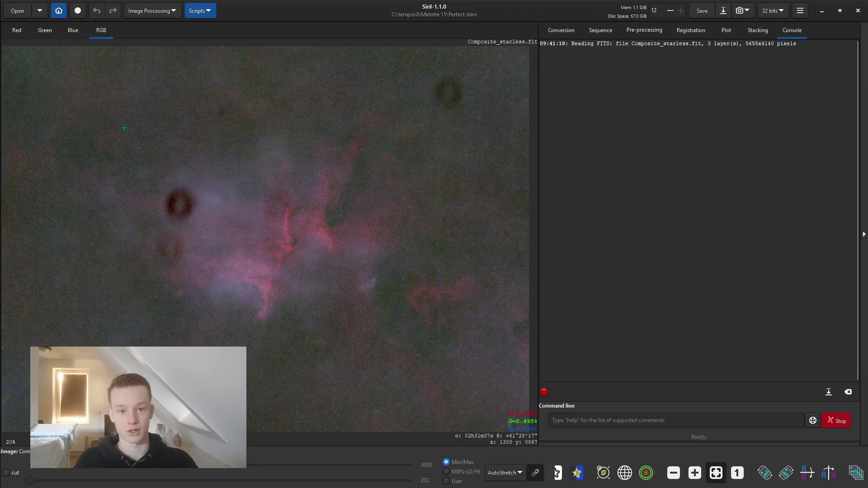
Step: Load Composite_starmask.fit into the viewer
click(29, 17)
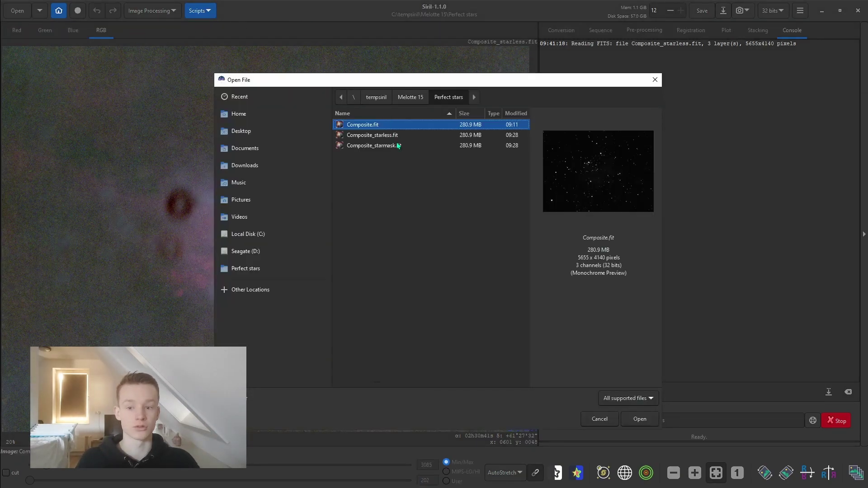
click(396, 146)
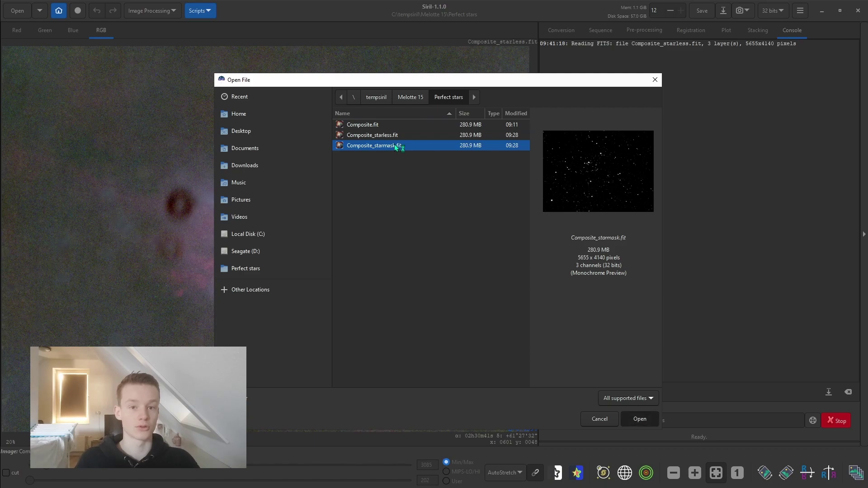
double_click(396, 145)
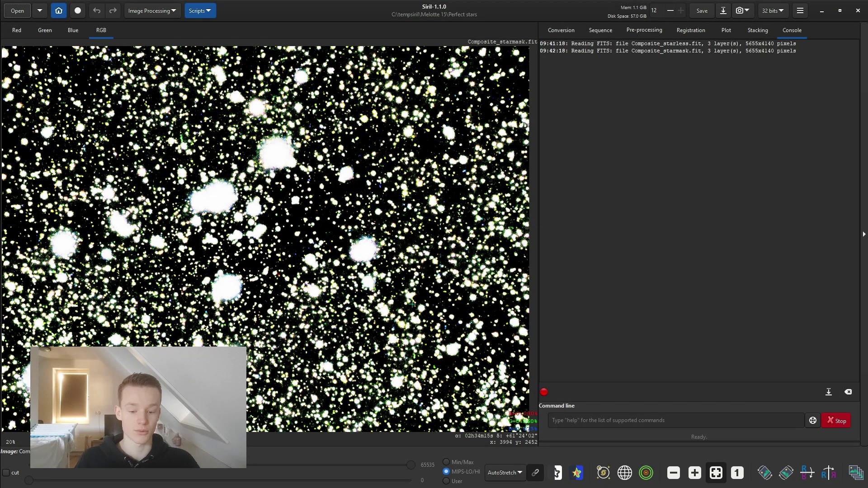
Step: Set the display stretch mode to Asinh
click(504, 472)
click(504, 451)
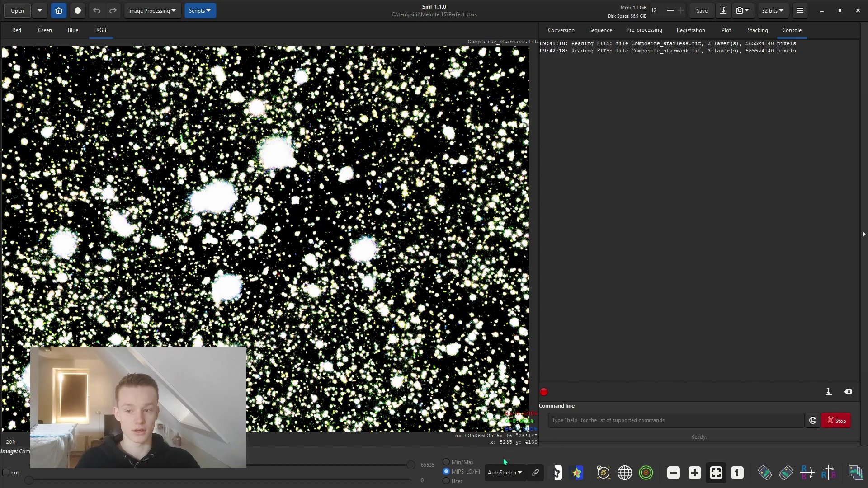
click(511, 472)
click(522, 423)
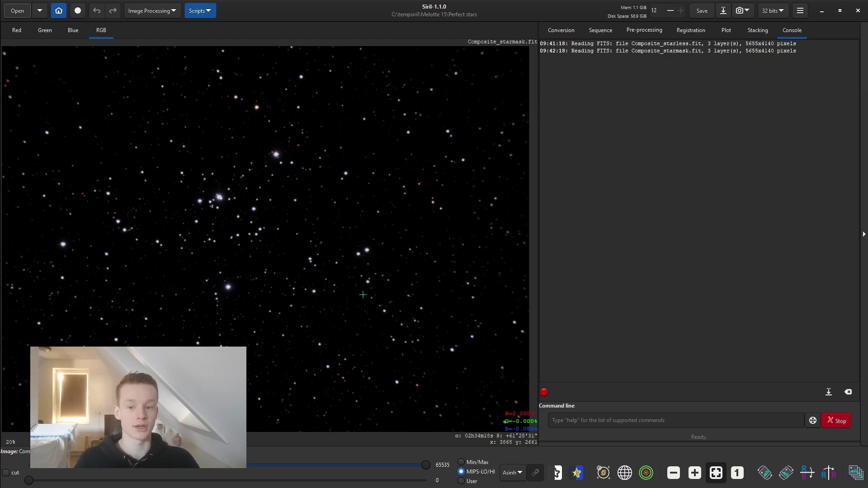
Step: Zoom in and out on the star cluster to inspect the stars
scroll(231, 190, up, 5)
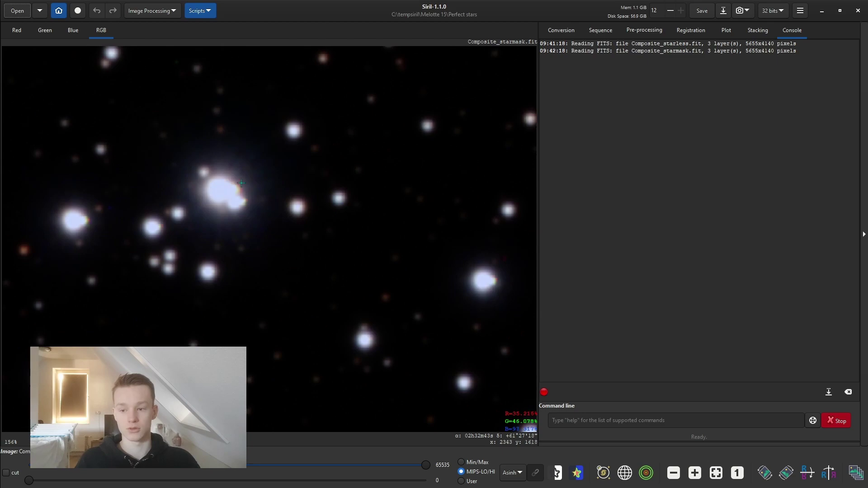
scroll(247, 206, down, 3)
scroll(247, 206, down, 1)
scroll(271, 217, up, 3)
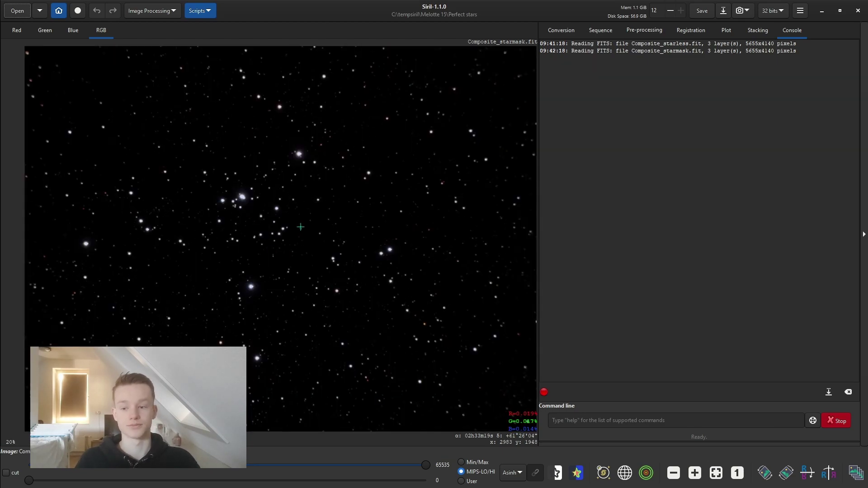
scroll(302, 227, down, 1)
scroll(339, 224, up, 1)
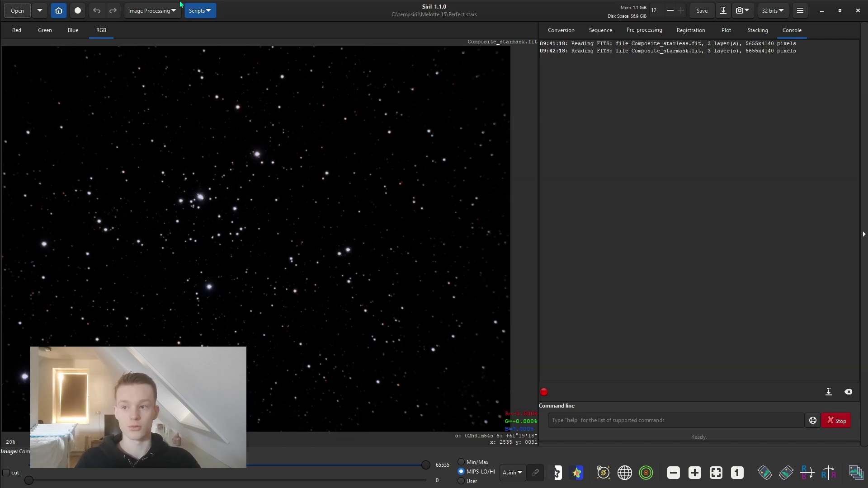
click(153, 17)
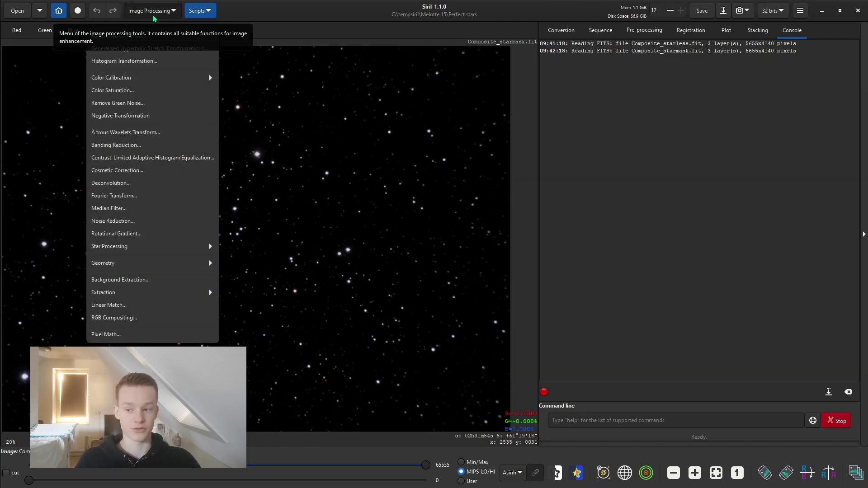
Step: Run Full Resynthesis to rebuild the star field from 4122 synthesized stars
click(145, 245)
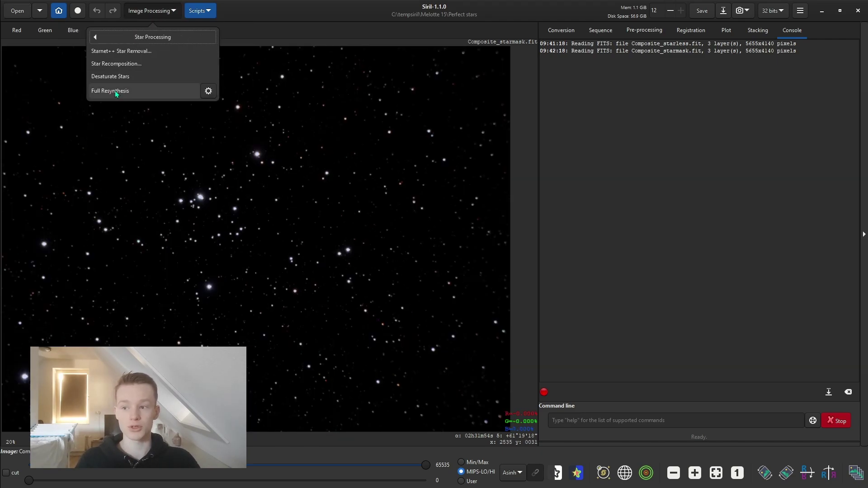
click(115, 91)
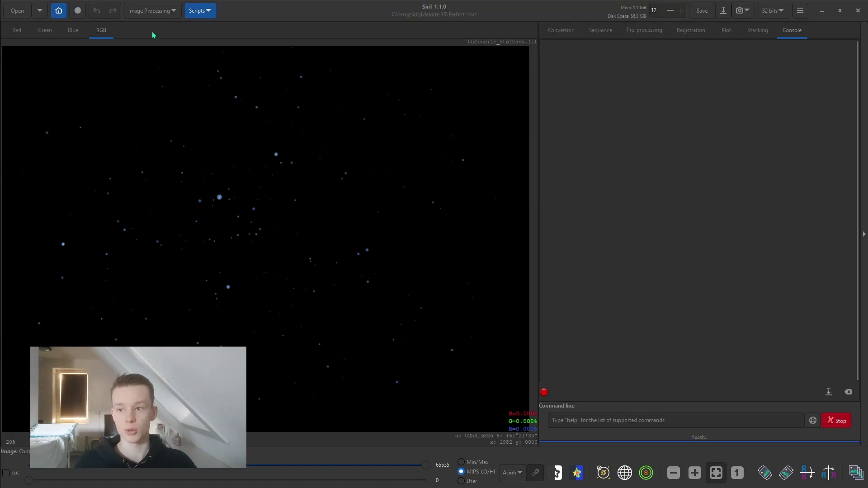
click(152, 10)
click(112, 77)
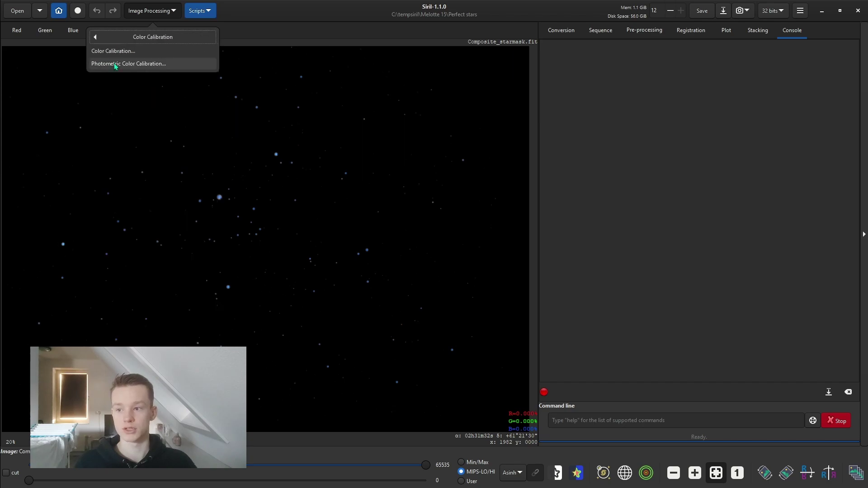
click(113, 63)
Step: Run photometric colour calibration on the synthesized star image, then close its settings
click(533, 396)
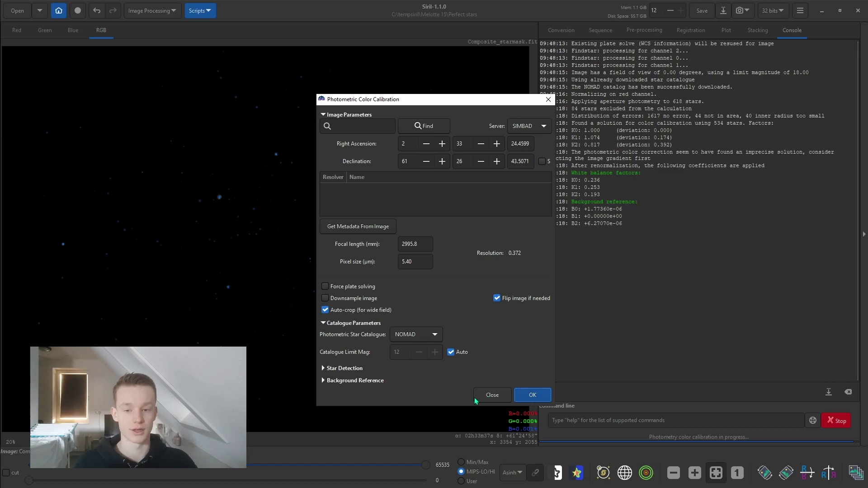
click(499, 397)
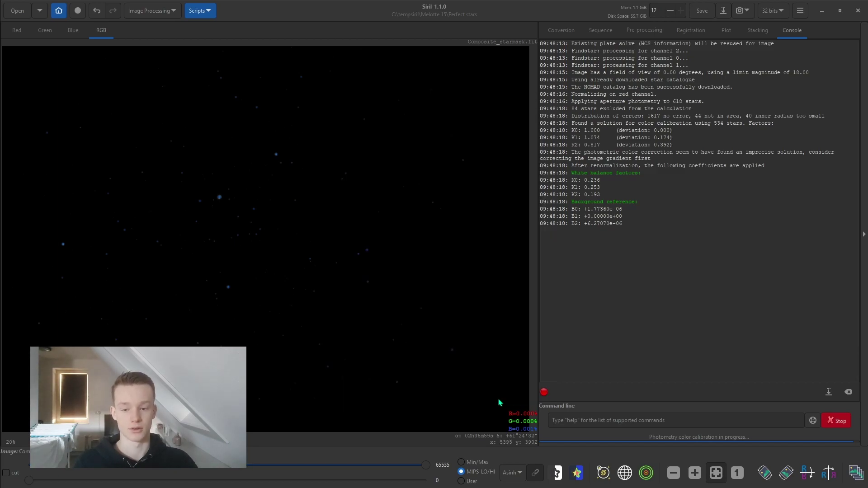
click(150, 11)
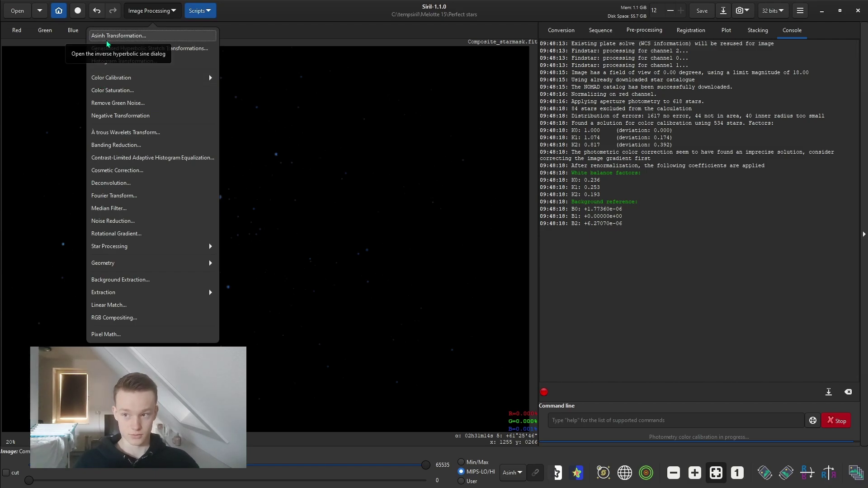
Step: Apply an asinh stretch with factor 488.8 and black point 0 to the star image
click(118, 36)
drag(353, 222, 467, 225)
drag(466, 186, 669, 161)
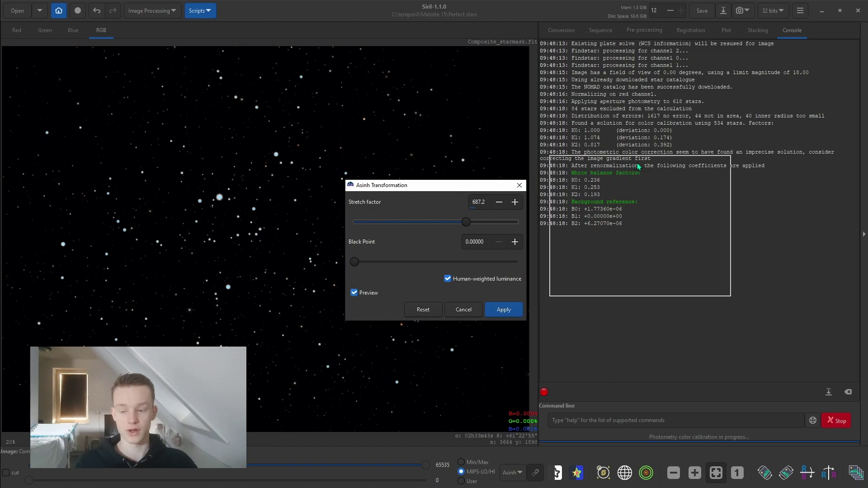
drag(669, 198, 637, 203)
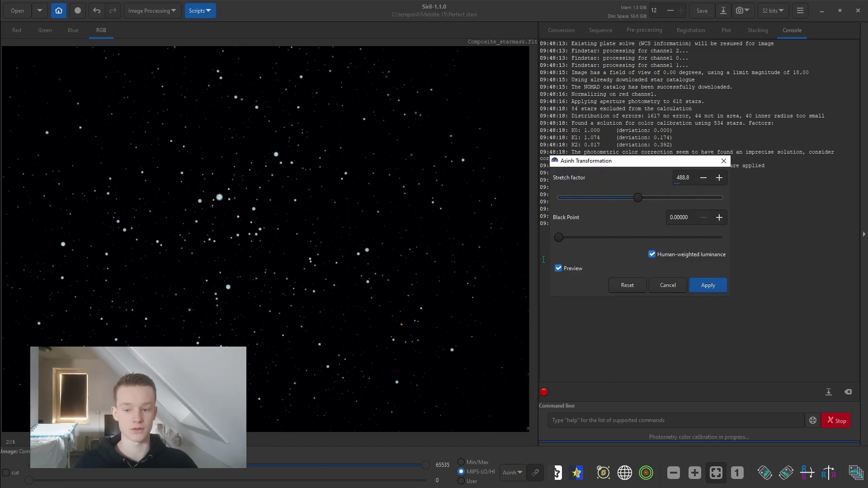
click(718, 217)
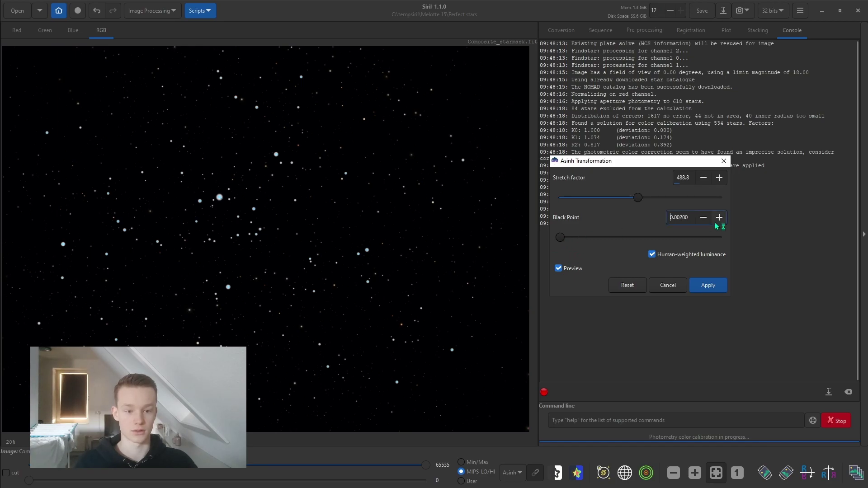
click(702, 220)
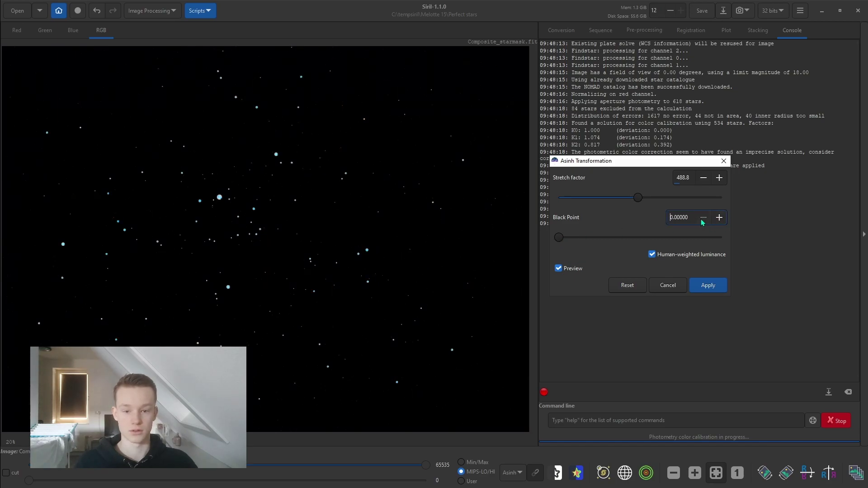
click(706, 286)
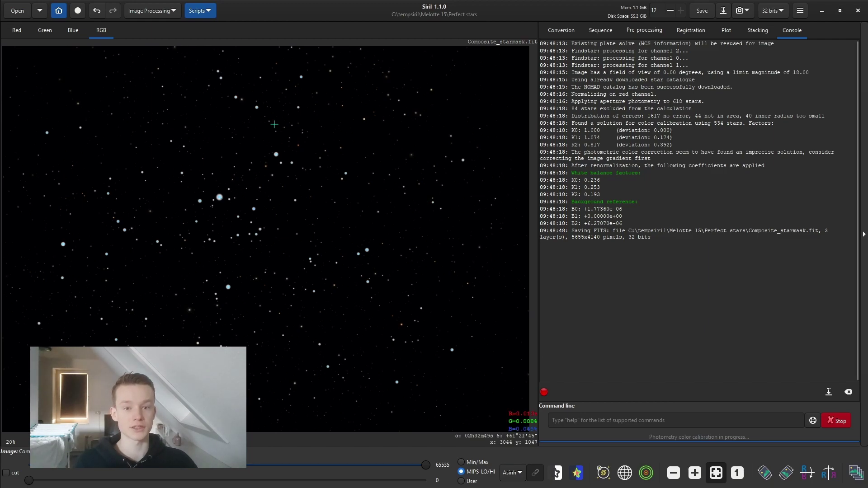
Step: Browse the Star Processing submenu, then open the Pixel Math dialog
click(151, 10)
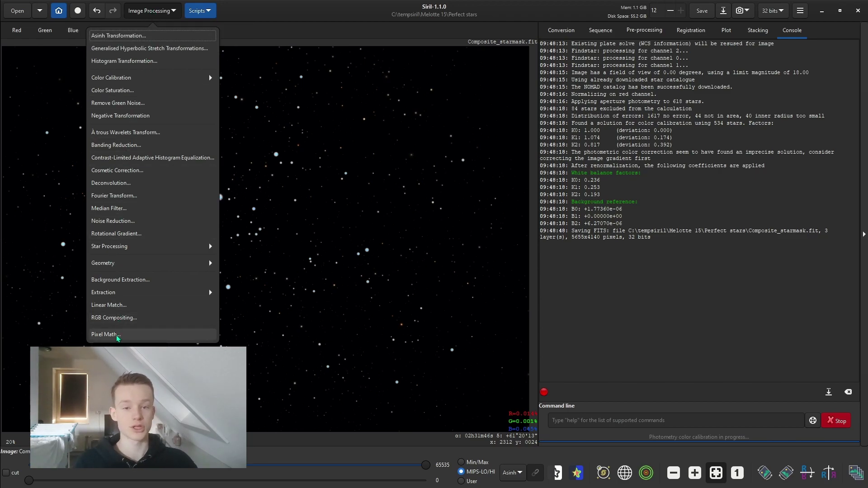
click(126, 246)
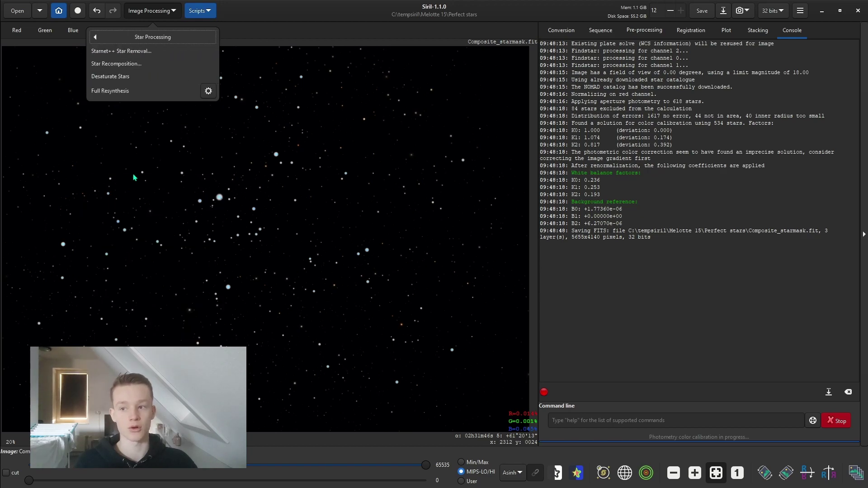
click(142, 42)
click(133, 247)
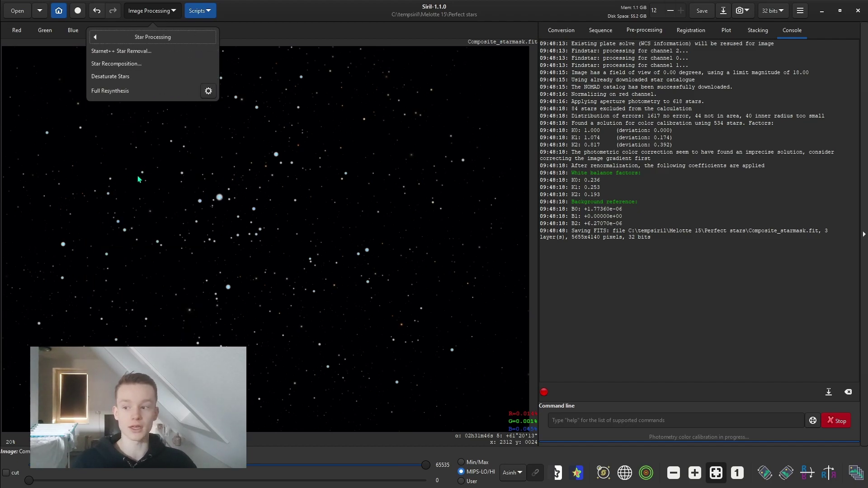
click(128, 38)
click(208, 334)
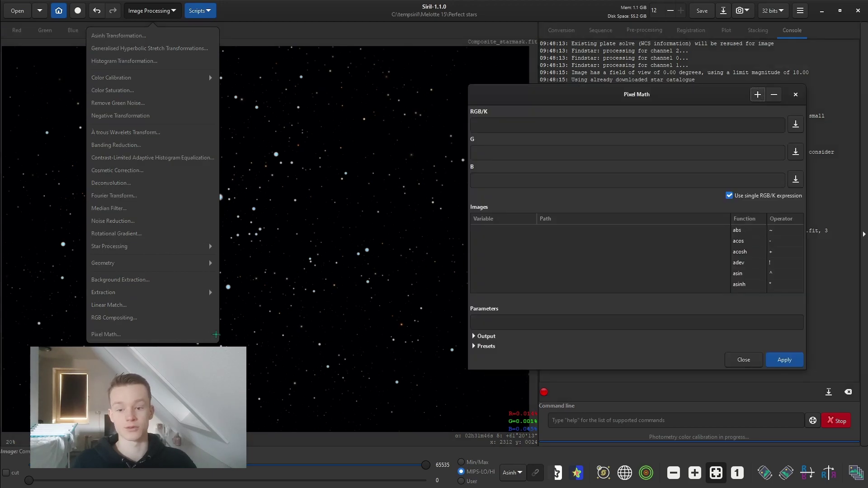
Step: Add Composite_starless.fit and Composite_starmask.fit to Pixel Math
click(755, 95)
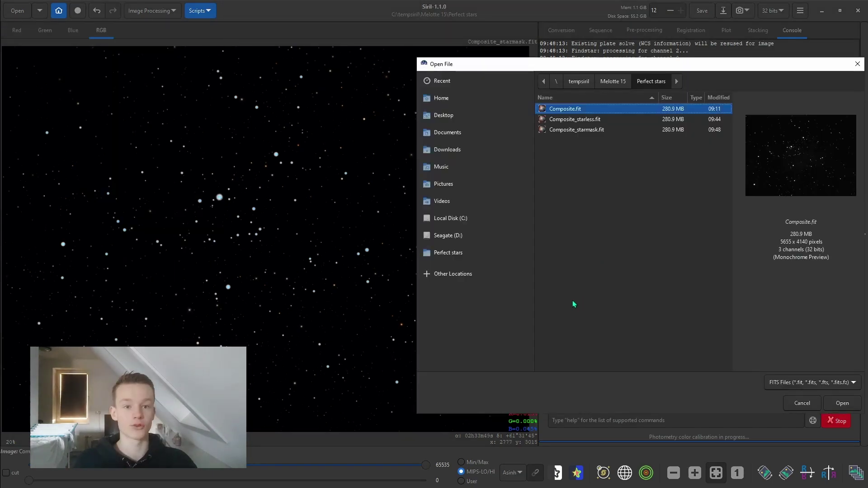
click(581, 119)
shift+click(591, 130)
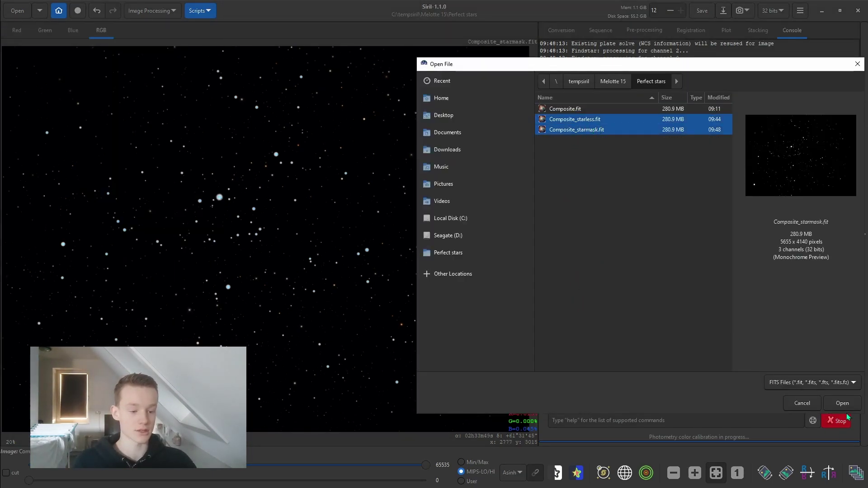
click(846, 409)
Step: Rename the starless image's variable to S and the star mask's to L
click(511, 231)
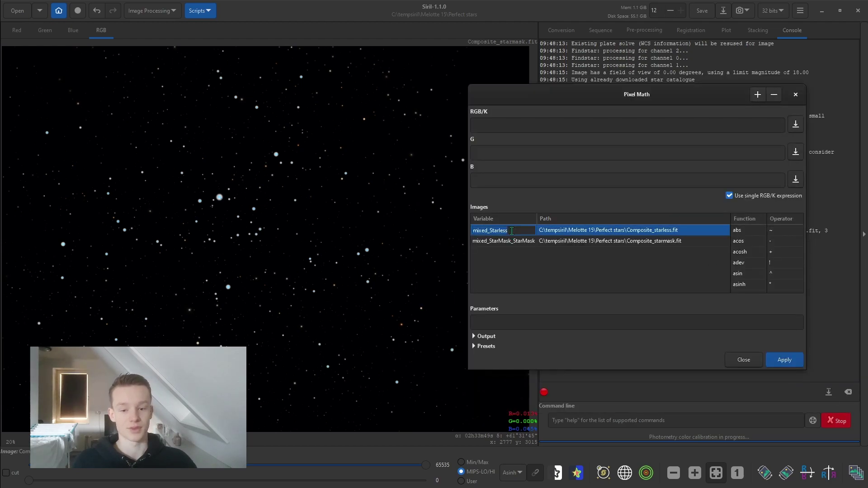
text(S)
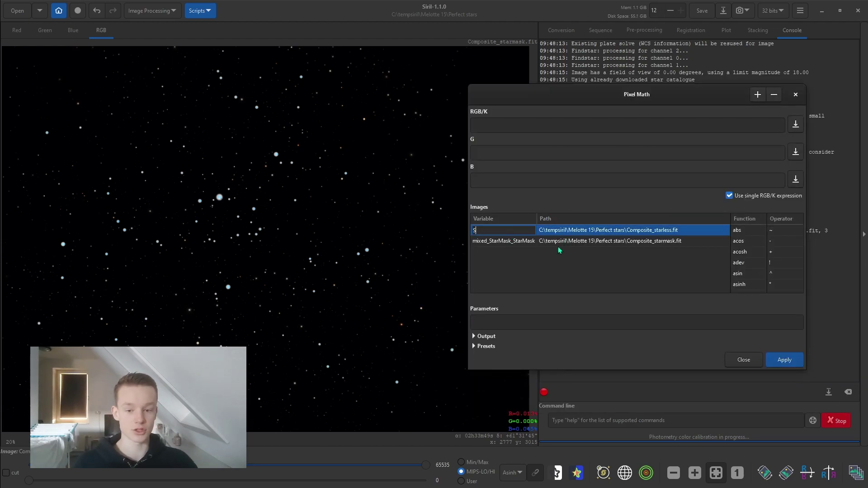
key(Return)
click(497, 243)
click(499, 241)
key(ctrl+a)
key(BackSpace)
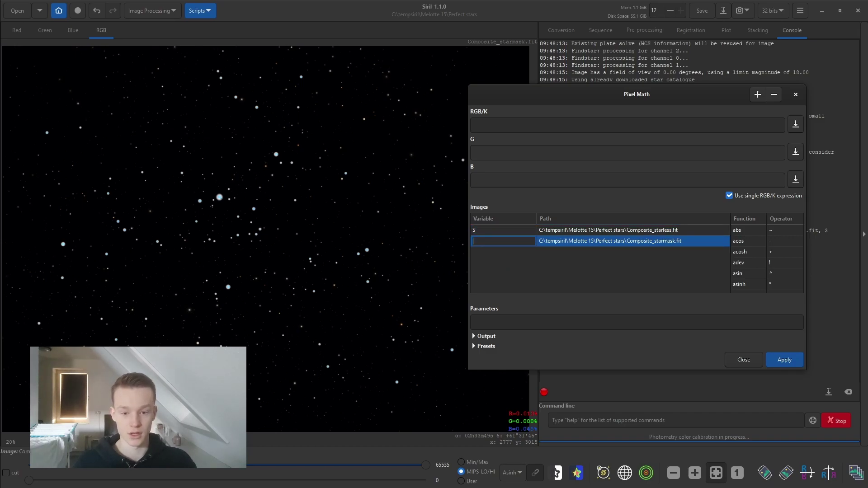
text(L)
key(Return)
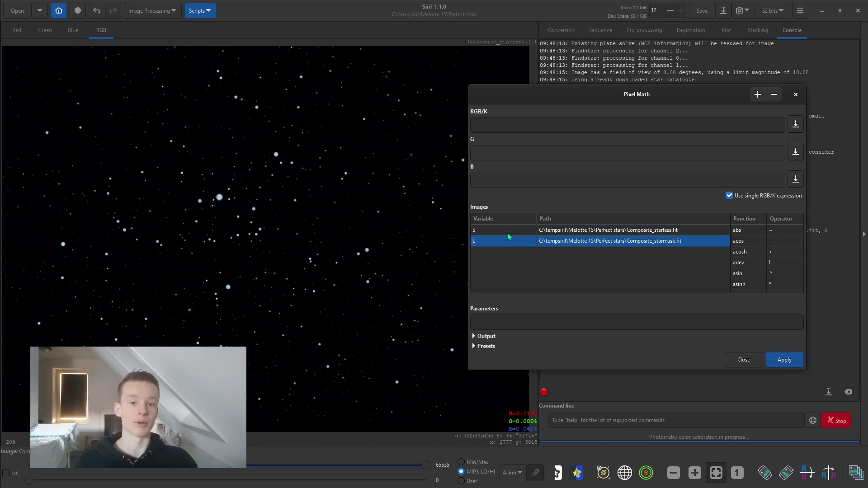
click(494, 130)
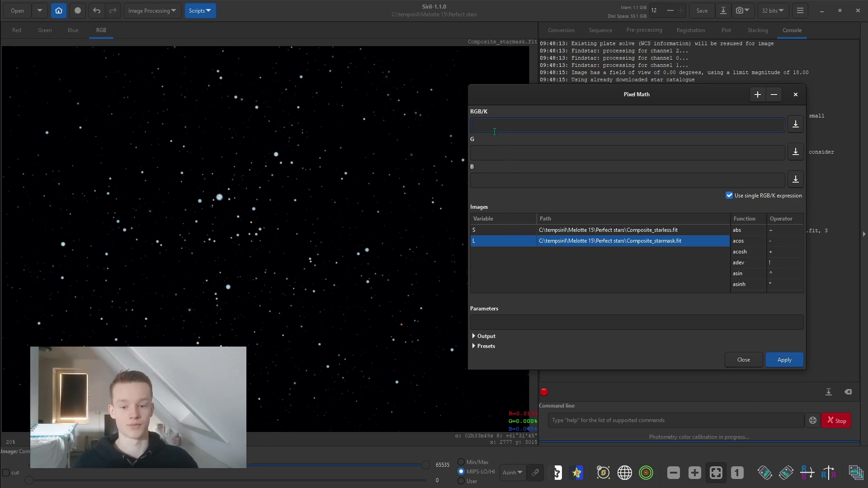
Step: Enter the expression S+L*2 in RGB/K and zoom around to inspect the preview
text(S+L)
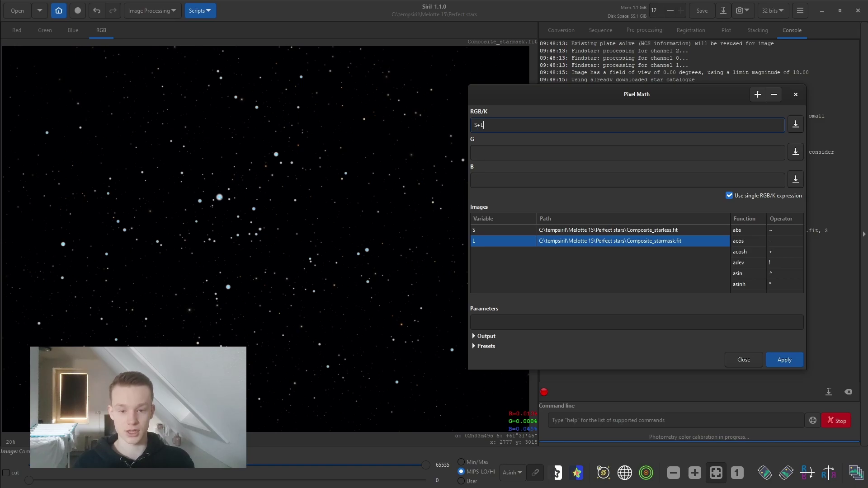
text(*)
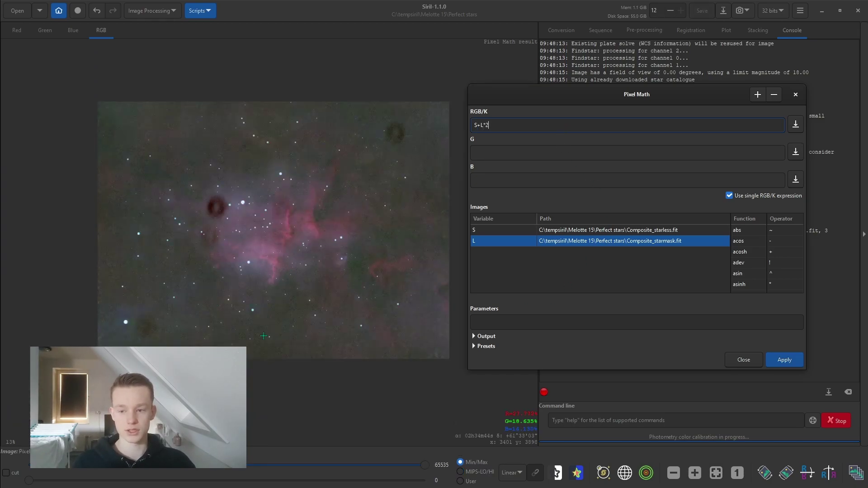
scroll(243, 188, up, 2)
scroll(242, 185, down, 2)
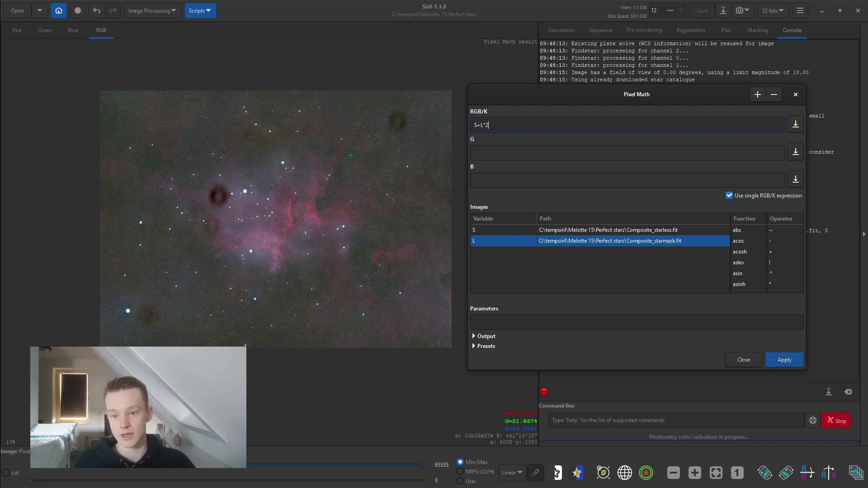
scroll(358, 204, up, 5)
scroll(295, 181, up, 1)
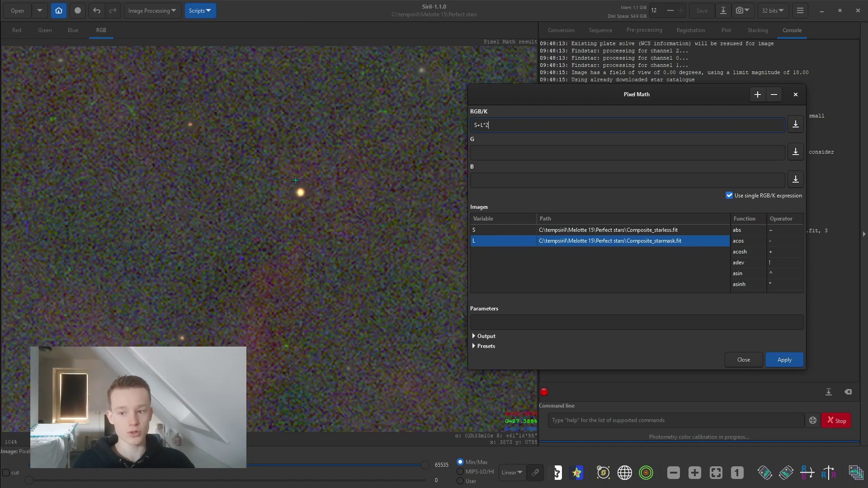
scroll(308, 177, up, 1)
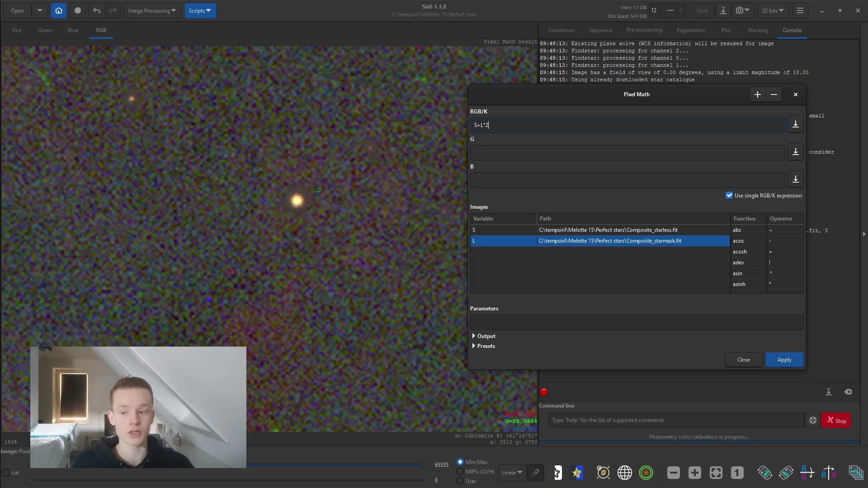
scroll(303, 172, down, 5)
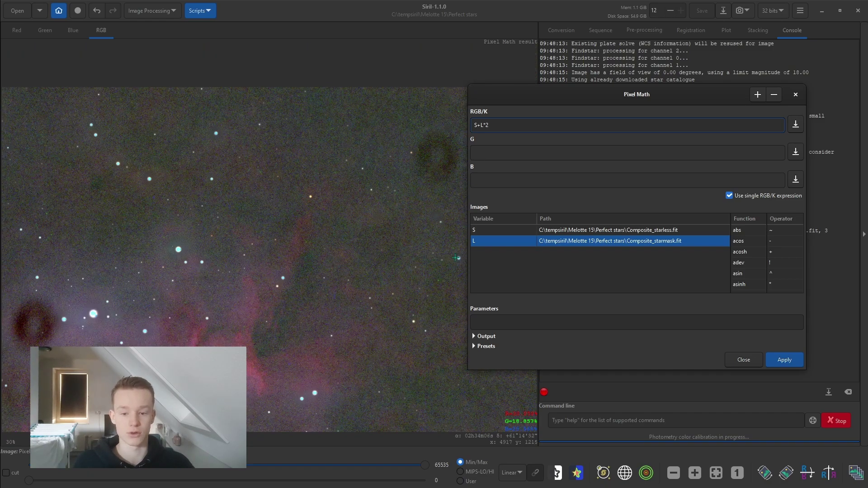
scroll(460, 261, up, 4)
scroll(374, 242, up, 1)
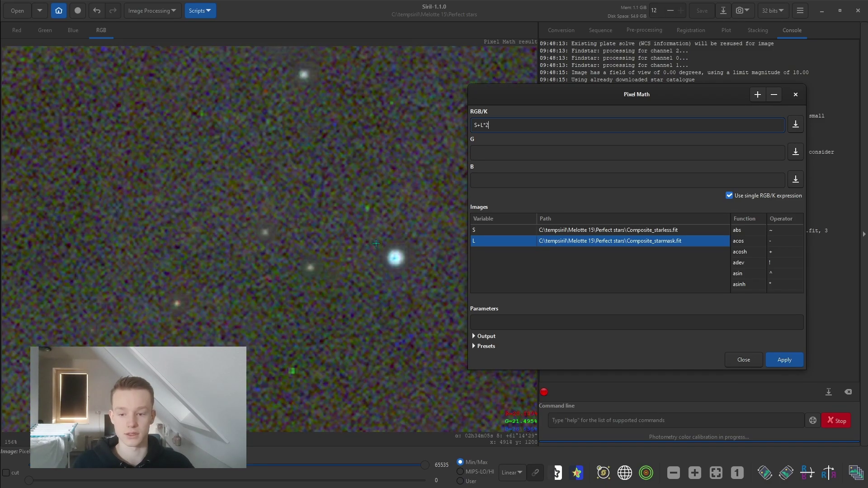
scroll(354, 220, down, 7)
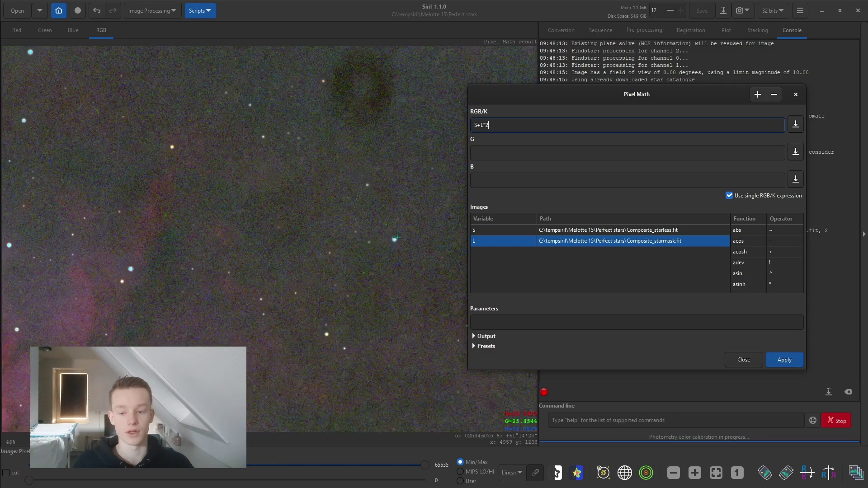
scroll(309, 277, up, 1)
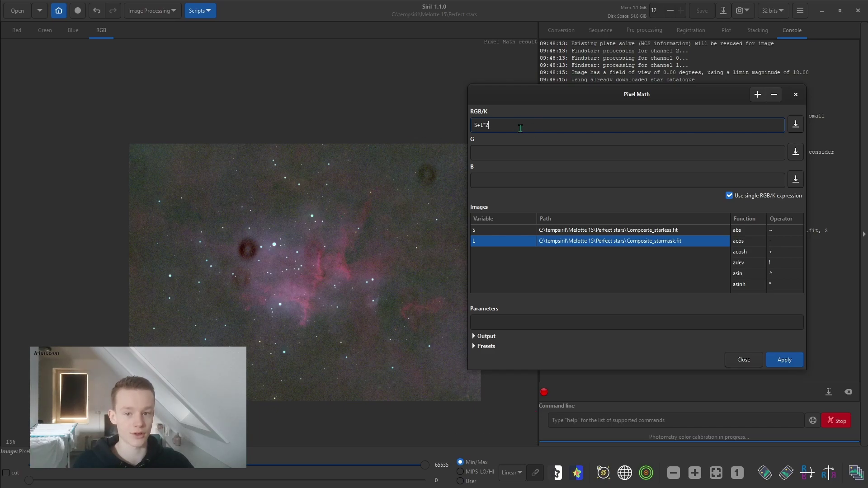
Step: Change the expression to S+L, close Pixel Math, and open Star Recomposition
key(BackSpace)
key(BackSpace)
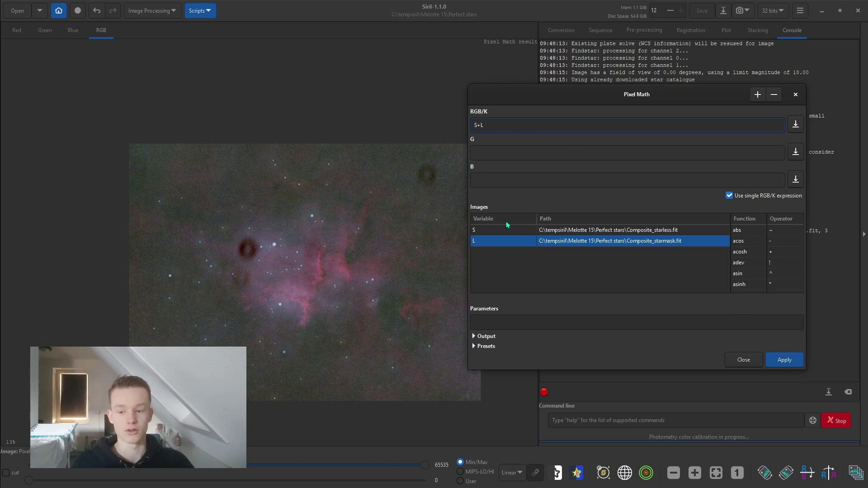
click(741, 358)
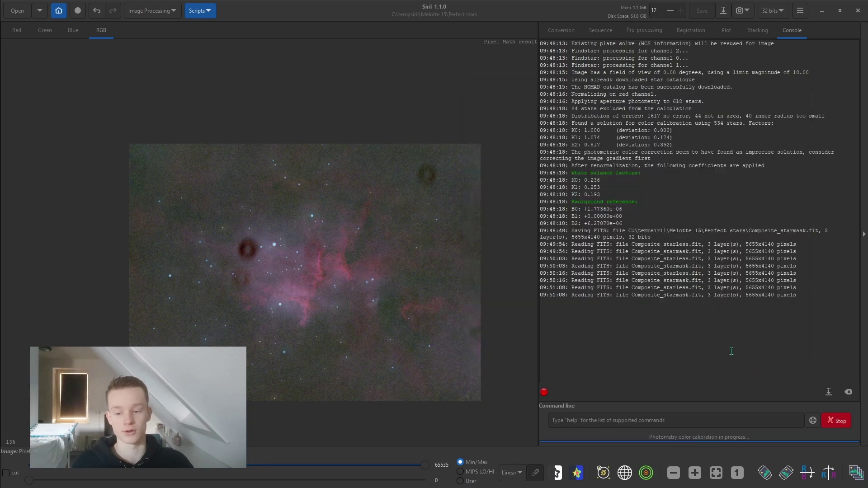
click(163, 13)
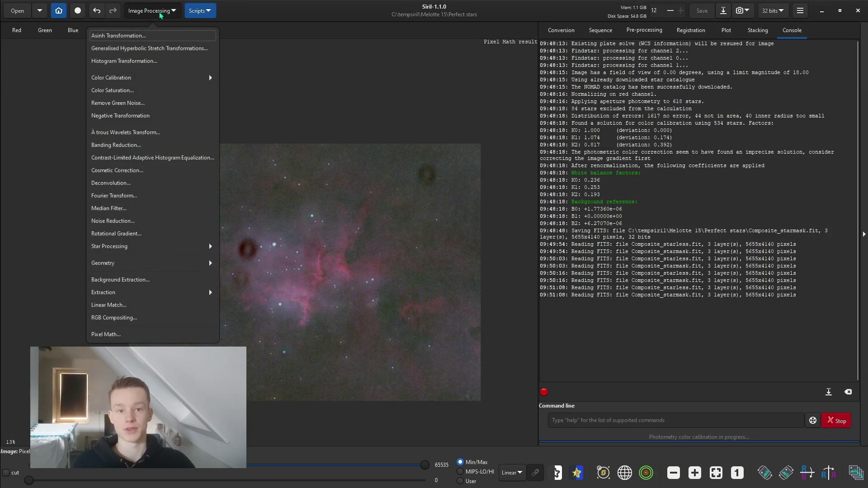
click(144, 247)
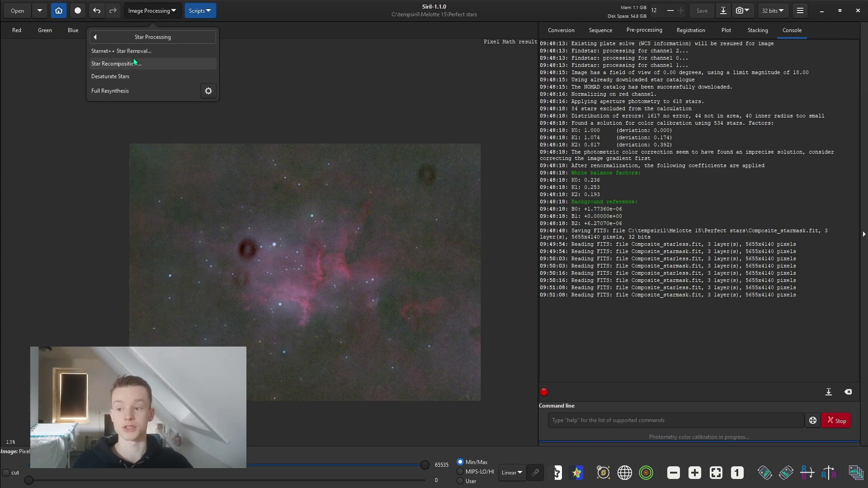
click(131, 62)
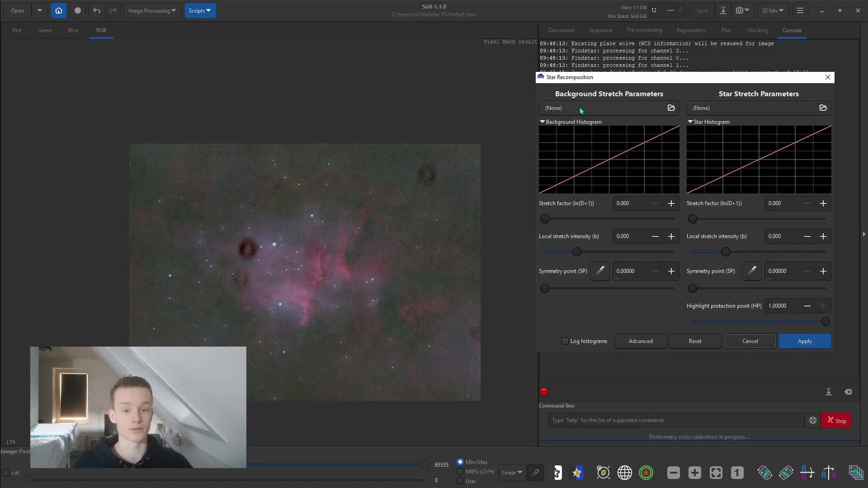